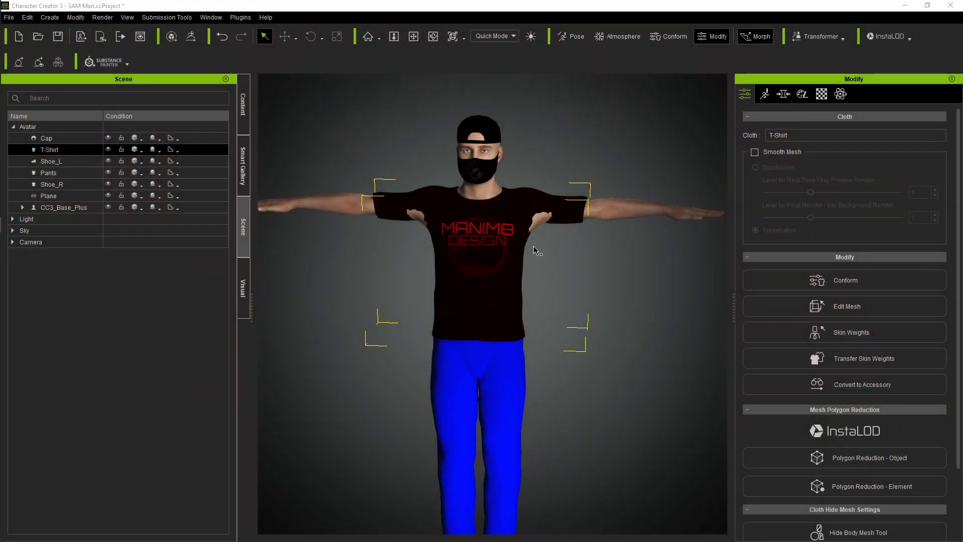
Open the T-shirt's mesh for sculpting and choose the push/pull sculpt brush.
{"action": "right_click_drag", "start_coordinate": [488, 280], "coordinate": [535, 233]}
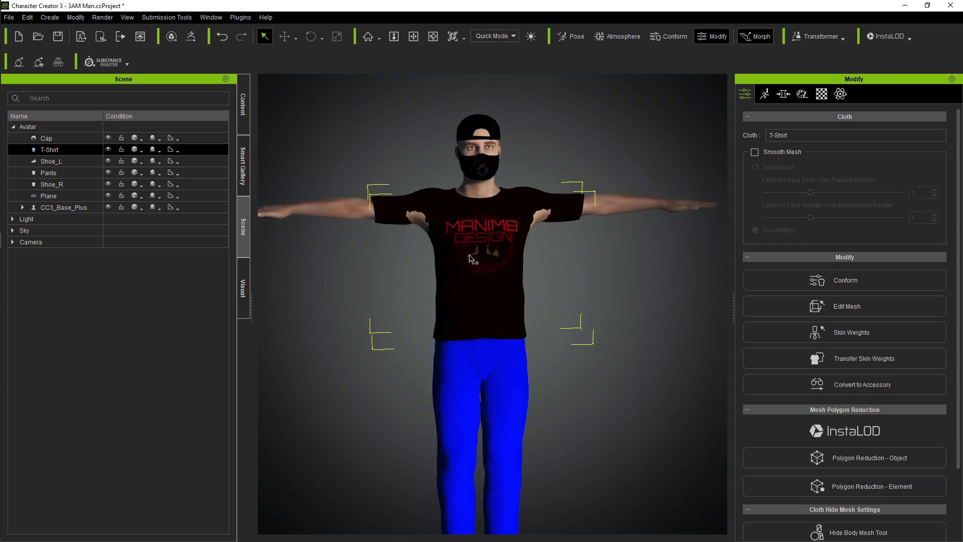
{"action": "scroll", "coordinate": [485, 231], "scroll_direction": "up", "scroll_amount": 5}
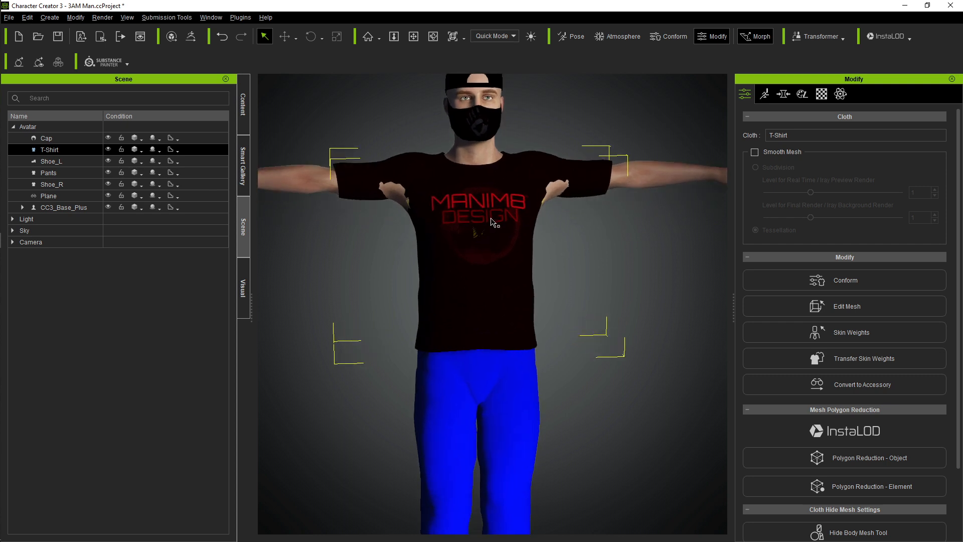
{"action": "scroll", "coordinate": [479, 268], "scroll_direction": "up", "scroll_amount": 5}
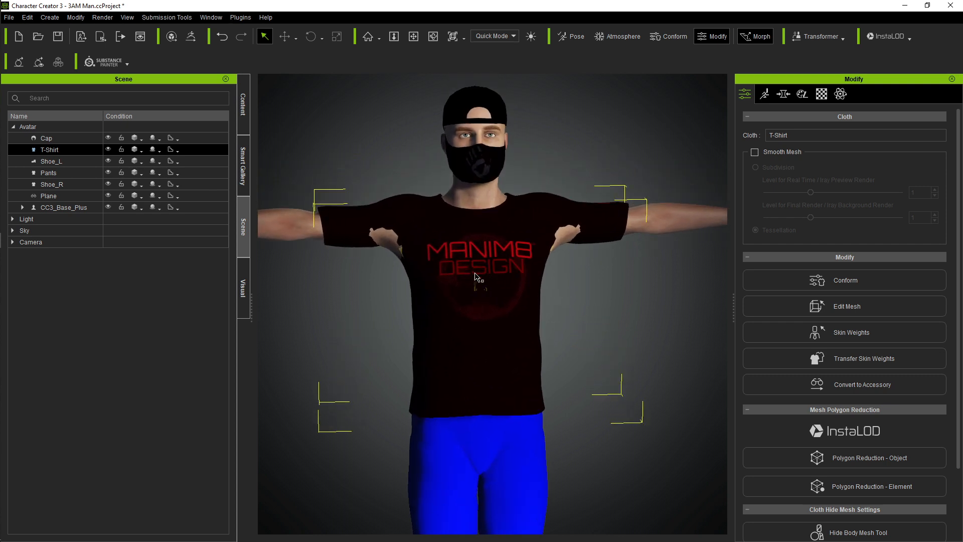
{"action": "right_click_drag", "start_coordinate": [474, 281], "coordinate": [314, 275]}
{"action": "right_click_drag", "start_coordinate": [540, 255], "coordinate": [847, 241]}
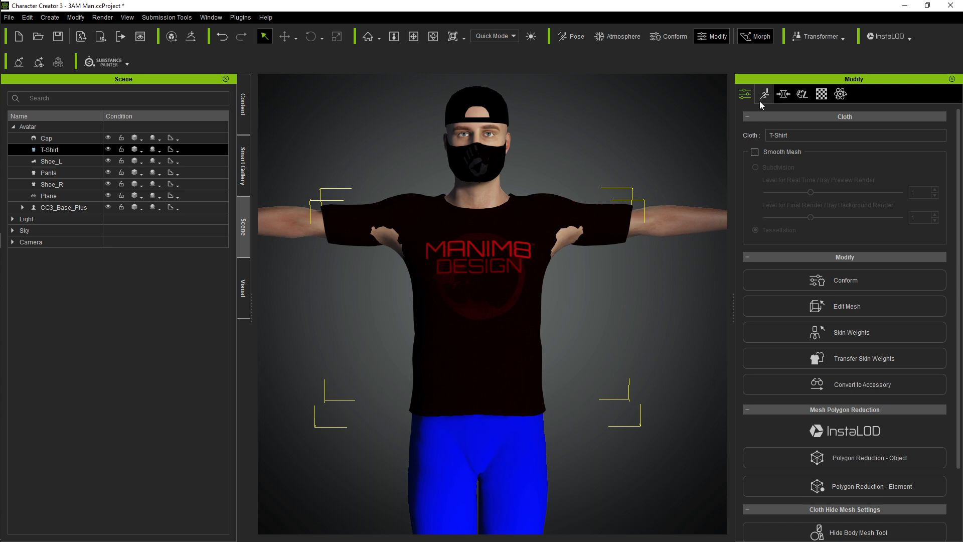
{"action": "left_click", "coordinate": [841, 309]}
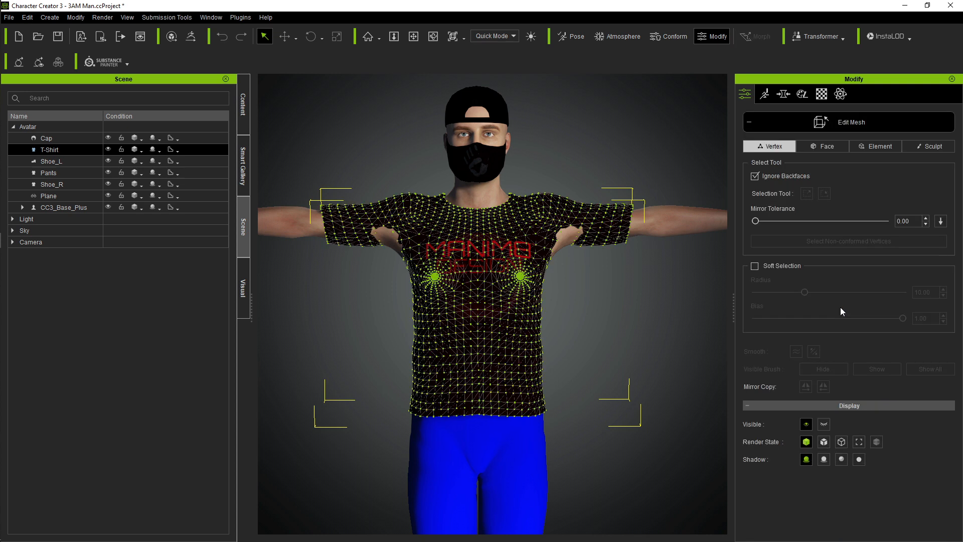
{"action": "left_click", "coordinate": [913, 148]}
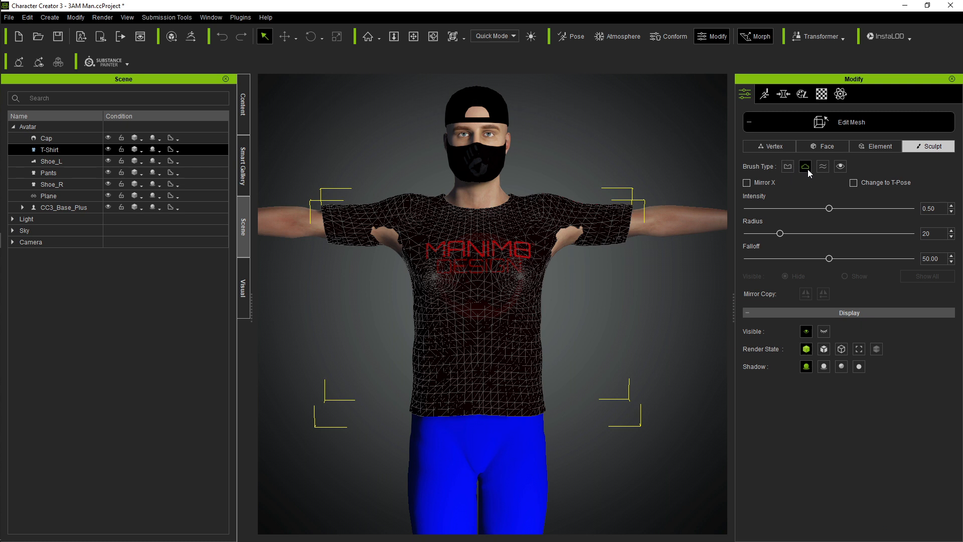
{"action": "left_click", "coordinate": [840, 166]}
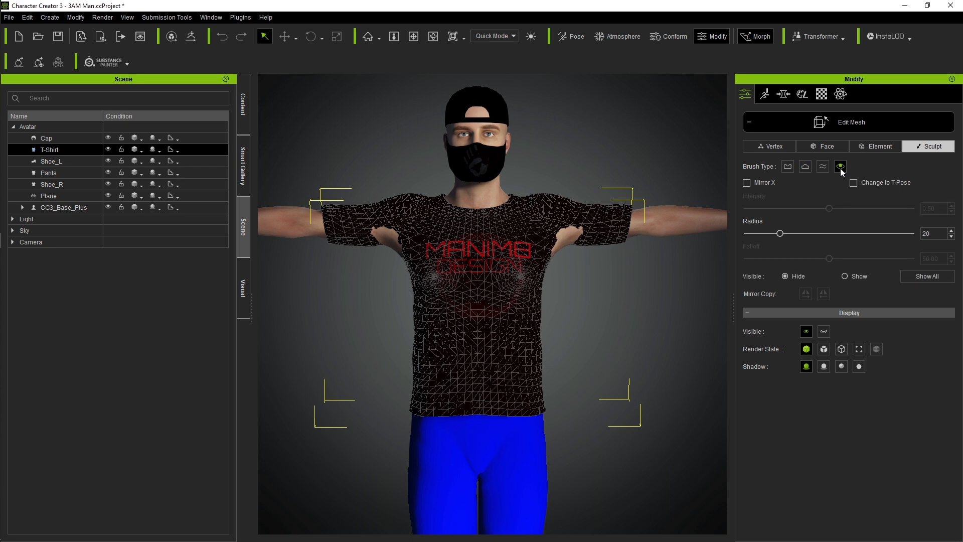
{"action": "left_click", "coordinate": [805, 167]}
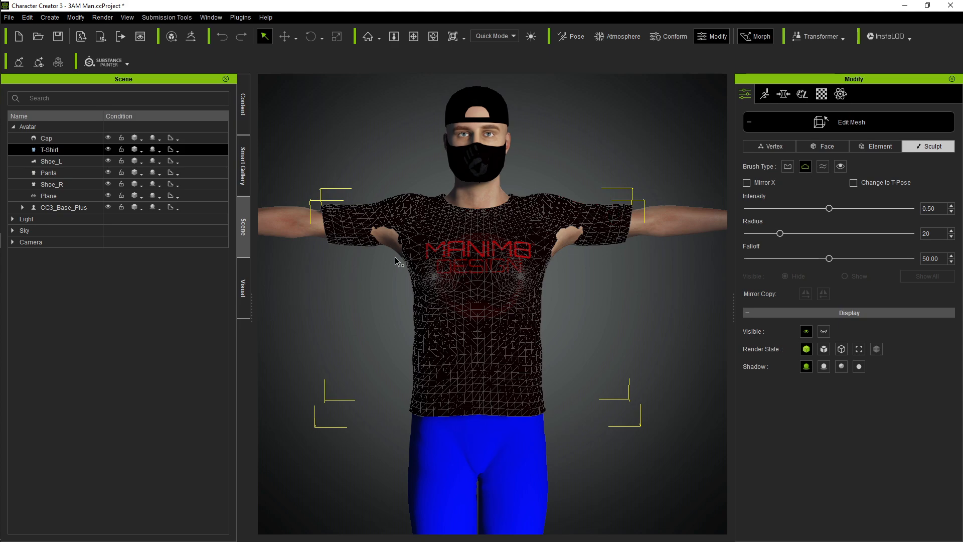
Sculpt the T-shirt outward at the character's right armpit, front and back, to cover the skin poking through.
{"action": "scroll", "coordinate": [399, 260], "scroll_direction": "up", "scroll_amount": 3}
{"action": "right_click_drag", "start_coordinate": [471, 257], "coordinate": [669, 265]}
{"action": "middle_click_drag", "start_coordinate": [465, 273], "coordinate": [533, 287]}
{"action": "scroll", "coordinate": [533, 285], "scroll_direction": "up", "scroll_amount": 2}
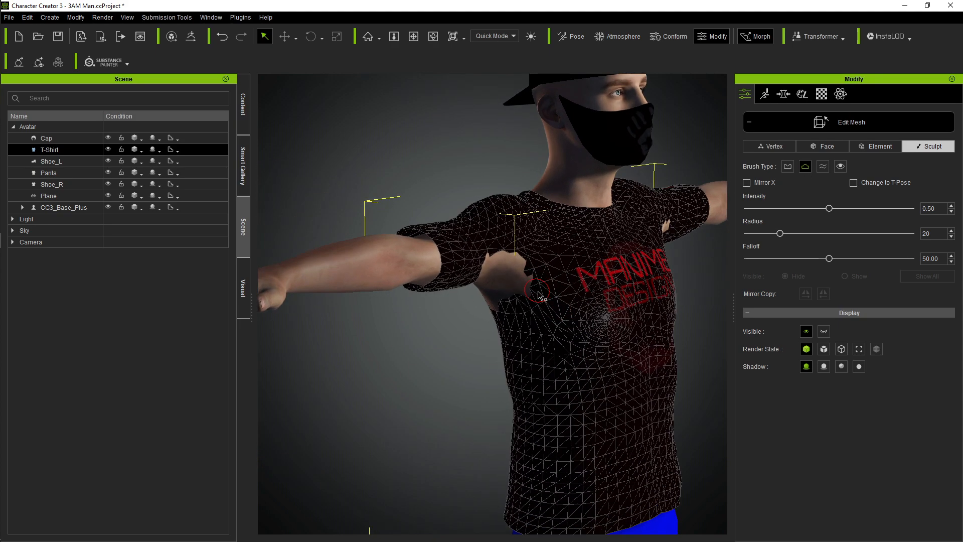
{"action": "mouse_move", "coordinate": [544, 283]}
{"action": "right_mouse_down"}
{"action": "mouse_move", "coordinate": [524, 210]}
{"action": "mouse_move", "coordinate": [584, 220]}
{"action": "mouse_move", "coordinate": [522, 217]}
{"action": "mouse_move", "coordinate": [556, 246]}
{"action": "mouse_move", "coordinate": [507, 264]}
{"action": "right_mouse_up"}
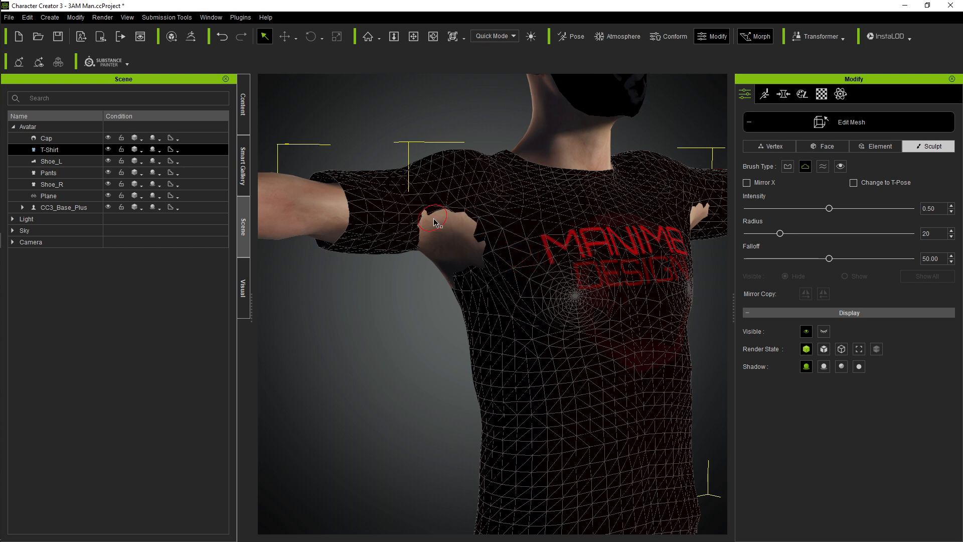
{"action": "right_click_drag", "start_coordinate": [453, 249], "coordinate": [462, 267]}
{"action": "middle_click_drag", "start_coordinate": [450, 239], "coordinate": [500, 252]}
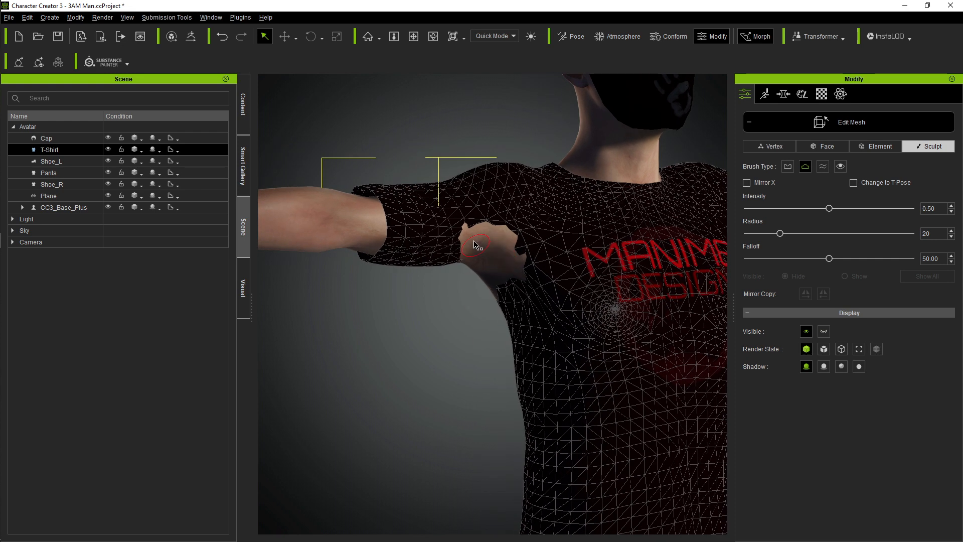
{"action": "mouse_move", "coordinate": [484, 237]}
{"action": "left_mouse_down"}
{"action": "mouse_move", "coordinate": [493, 248]}
{"action": "mouse_move", "coordinate": [476, 264]}
{"action": "mouse_move", "coordinate": [482, 271]}
{"action": "mouse_move", "coordinate": [480, 246]}
{"action": "left_mouse_up"}
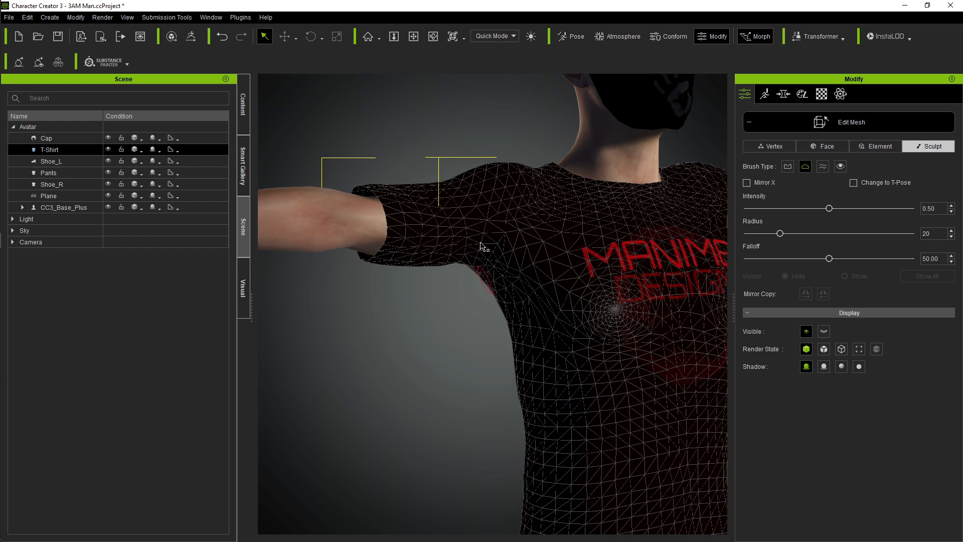
{"action": "mouse_move", "coordinate": [473, 275]}
{"action": "right_mouse_down"}
{"action": "mouse_move", "coordinate": [623, 284]}
{"action": "mouse_move", "coordinate": [654, 269]}
{"action": "right_mouse_up"}
{"action": "mouse_move", "coordinate": [685, 265]}
{"action": "left_mouse_down"}
{"action": "mouse_move", "coordinate": [705, 291]}
{"action": "mouse_move", "coordinate": [692, 307]}
{"action": "mouse_move", "coordinate": [715, 254]}
{"action": "mouse_move", "coordinate": [687, 318]}
{"action": "mouse_move", "coordinate": [672, 287]}
{"action": "left_mouse_up"}
{"action": "mouse_move", "coordinate": [589, 251]}
{"action": "right_mouse_down"}
{"action": "mouse_move", "coordinate": [564, 275]}
{"action": "mouse_move", "coordinate": [638, 266]}
{"action": "mouse_move", "coordinate": [516, 198]}
{"action": "mouse_move", "coordinate": [490, 232]}
{"action": "mouse_move", "coordinate": [509, 237]}
{"action": "mouse_move", "coordinate": [464, 232]}
{"action": "mouse_move", "coordinate": [323, 271]}
{"action": "mouse_move", "coordinate": [532, 234]}
{"action": "right_mouse_up"}
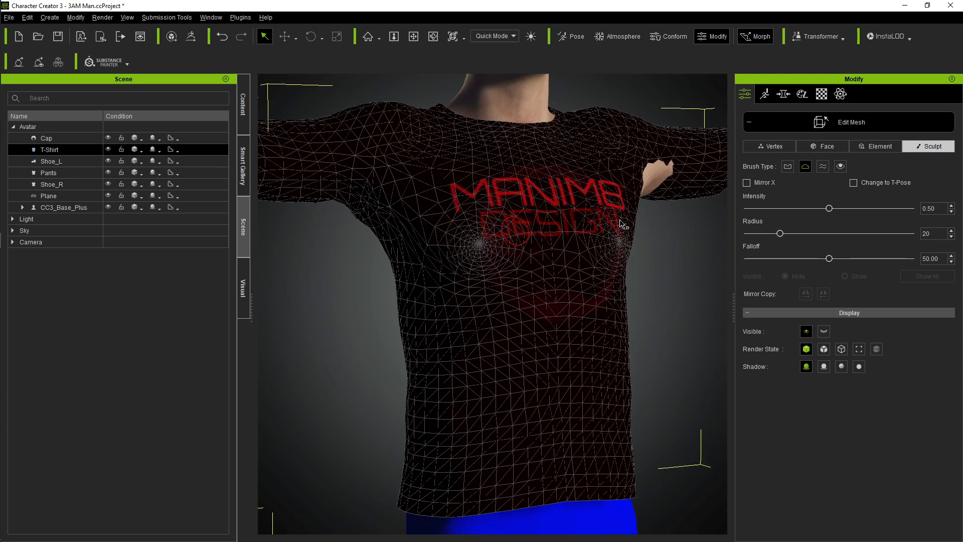
Smooth the sculpted fabric around the character's right armpit from the front and back with the Smooth brush.
{"action": "left_click", "coordinate": [823, 167]}
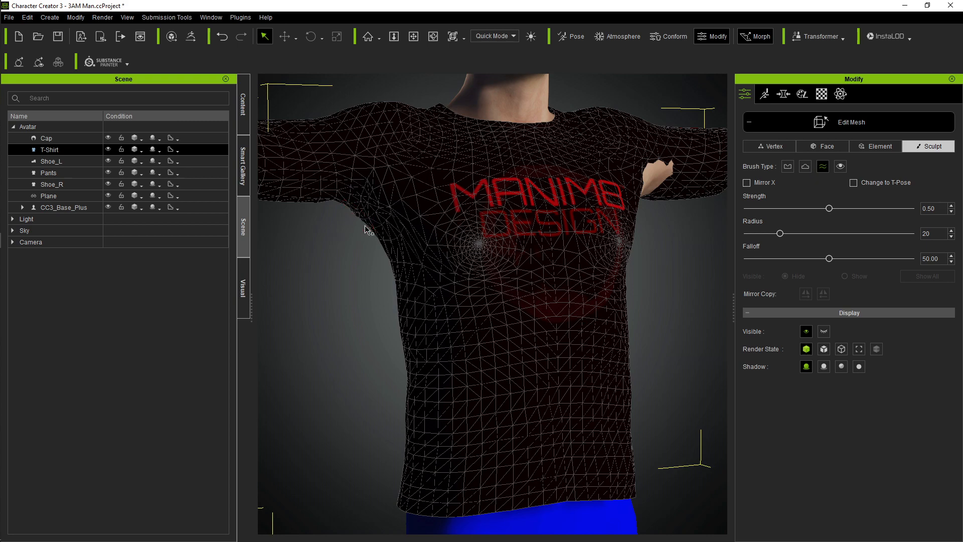
{"action": "mouse_move", "coordinate": [397, 249]}
{"action": "right_mouse_down"}
{"action": "mouse_move", "coordinate": [378, 263]}
{"action": "mouse_move", "coordinate": [617, 265]}
{"action": "mouse_move", "coordinate": [627, 245]}
{"action": "right_mouse_up"}
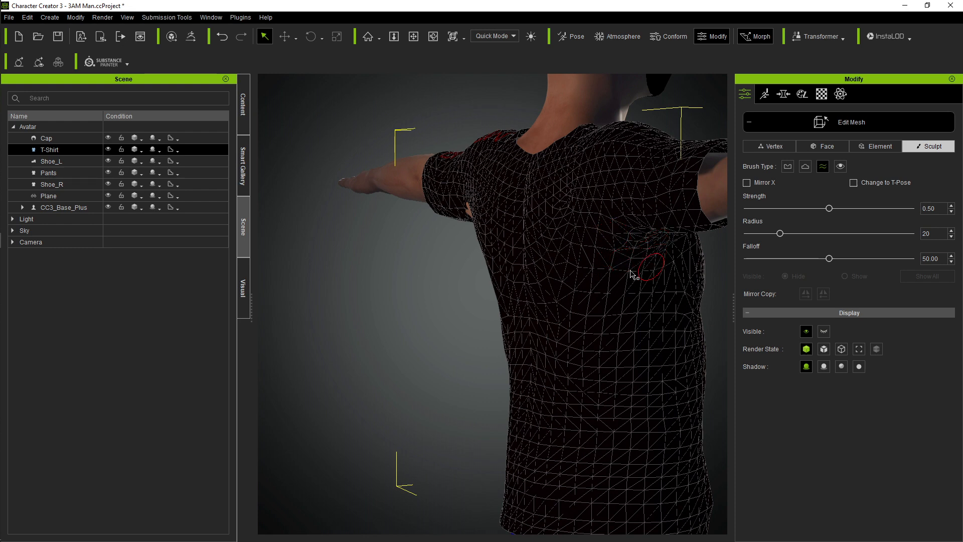
{"action": "right_click_drag", "start_coordinate": [649, 290], "coordinate": [419, 303]}
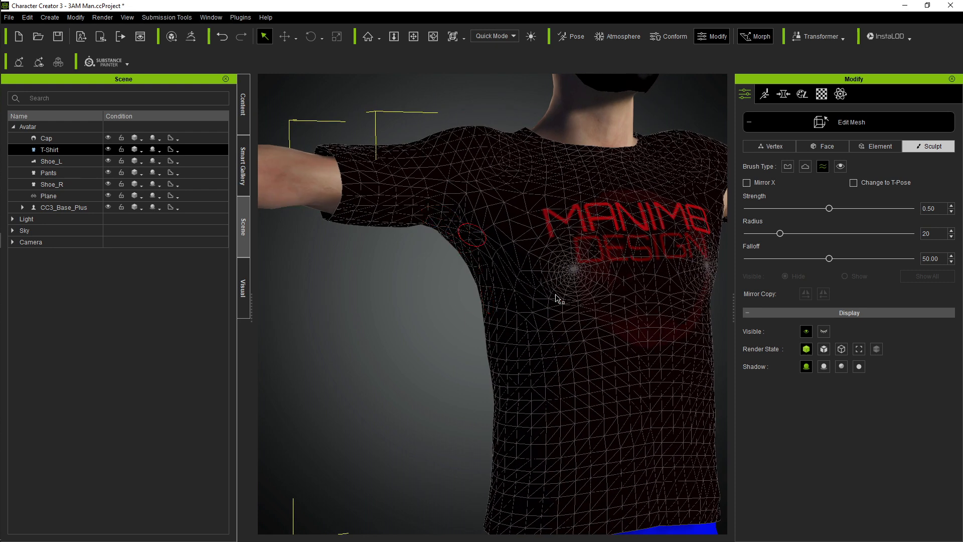
{"action": "right_click_drag", "start_coordinate": [557, 297], "coordinate": [469, 284]}
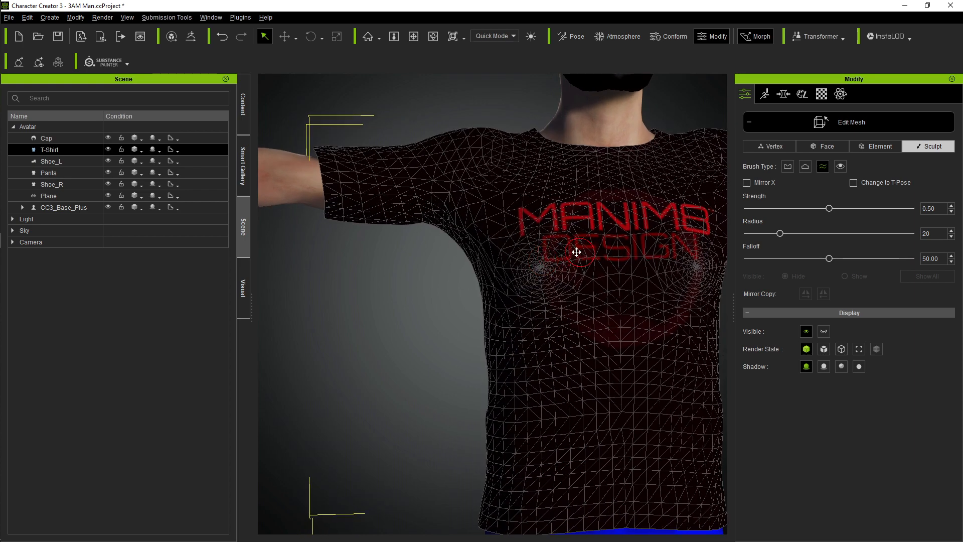
Examine the sculpted T-shirt from the front and back, comparing the reshaped armpit with the untouched one.
{"action": "right_click_drag", "start_coordinate": [577, 250], "coordinate": [498, 249]}
{"action": "scroll", "coordinate": [498, 249], "scroll_direction": "down", "scroll_amount": 5}
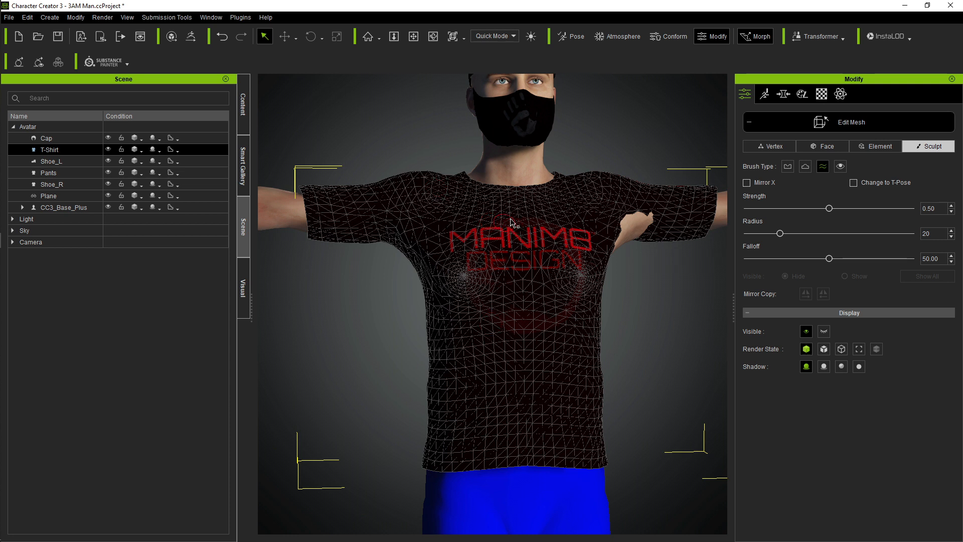
{"action": "scroll", "coordinate": [443, 331], "scroll_direction": "down", "scroll_amount": 2}
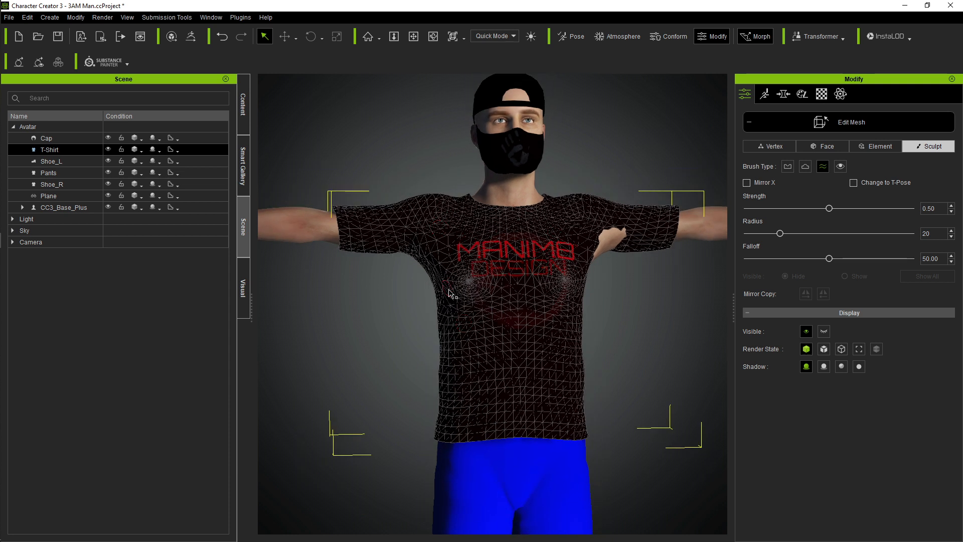
{"action": "mouse_move", "coordinate": [449, 282]}
{"action": "left_mouse_down", "text": "alt"}
{"action": "mouse_move", "coordinate": [627, 273]}
{"action": "mouse_move", "coordinate": [418, 274]}
{"action": "mouse_move", "coordinate": [575, 258]}
{"action": "left_mouse_up", "text": "alt"}
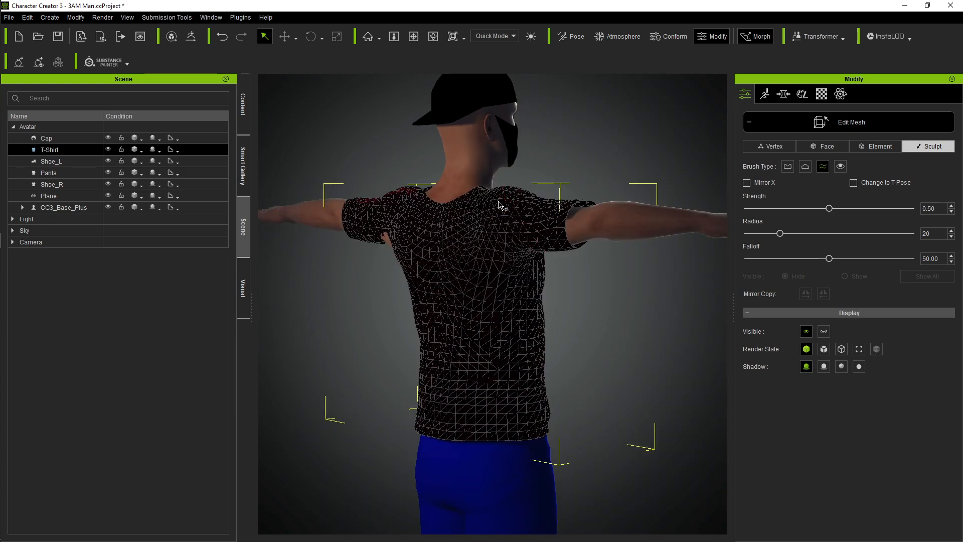
{"action": "left_click_drag", "start_coordinate": [421, 255], "coordinate": [259, 251], "text": "alt"}
{"action": "scroll", "coordinate": [534, 238], "scroll_direction": "down", "scroll_amount": 4}
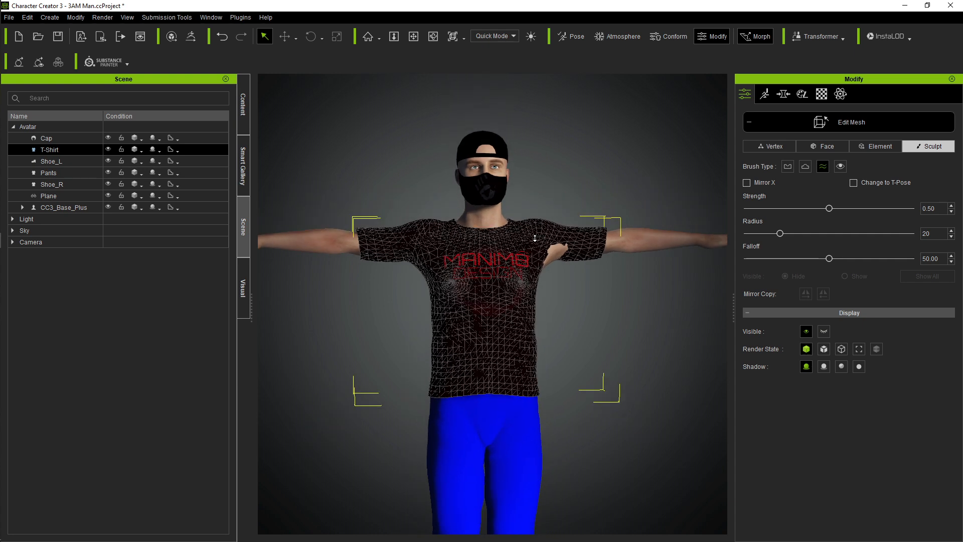
{"action": "left_click_drag", "start_coordinate": [516, 231], "coordinate": [519, 264], "text": "alt"}
{"action": "middle_click_drag", "start_coordinate": [519, 268], "coordinate": [508, 250], "text": "alt"}
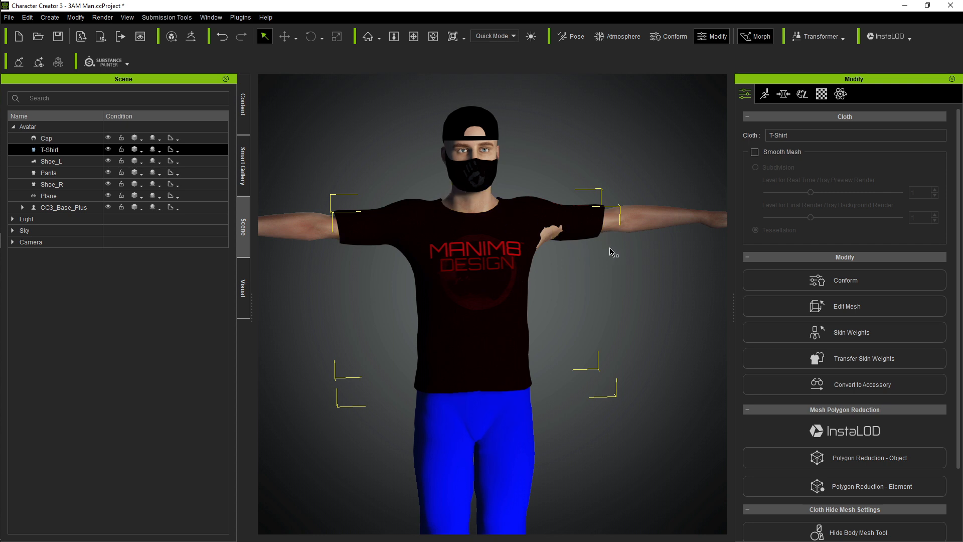
Open the Hide Body Mesh Tool for the T-shirt and hide the torso segments from shoulders to waist in Advanced mode.
{"action": "scroll", "coordinate": [784, 279], "scroll_direction": "down", "scroll_amount": 3}
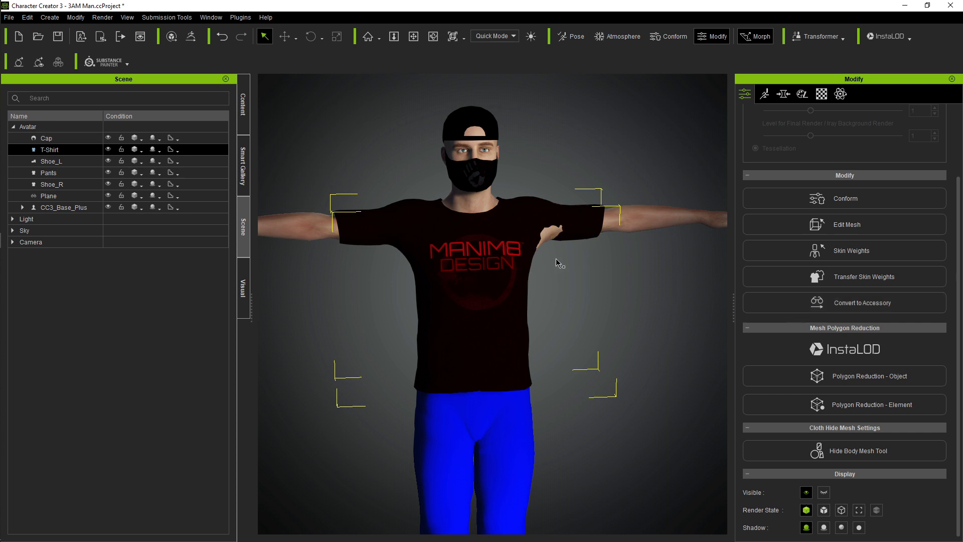
{"action": "left_click", "coordinate": [854, 453]}
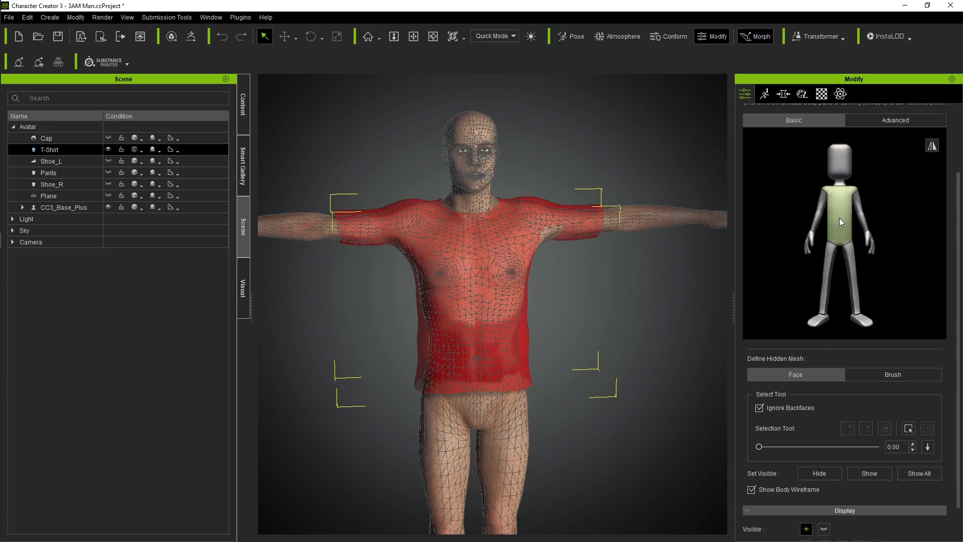
{"action": "left_click", "coordinate": [896, 122]}
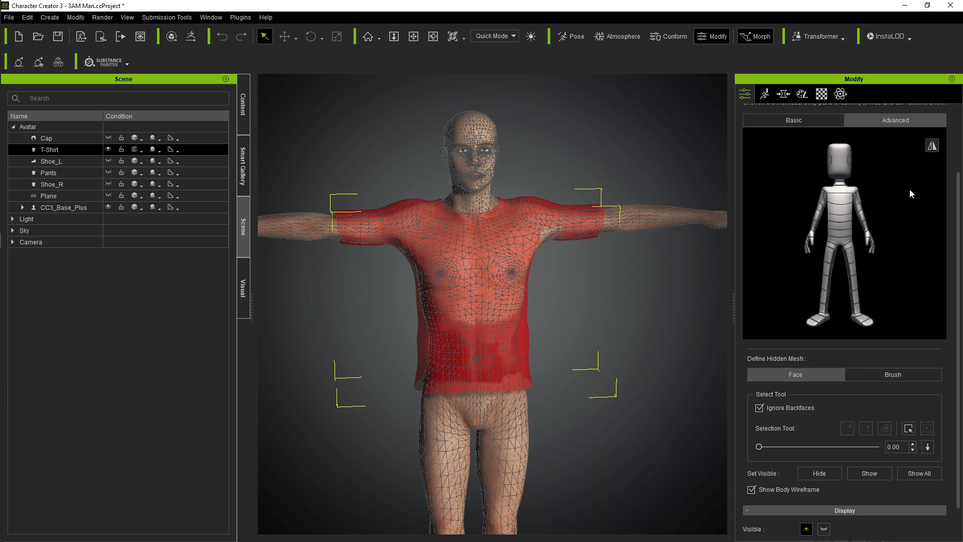
{"action": "left_click", "coordinate": [843, 187]}
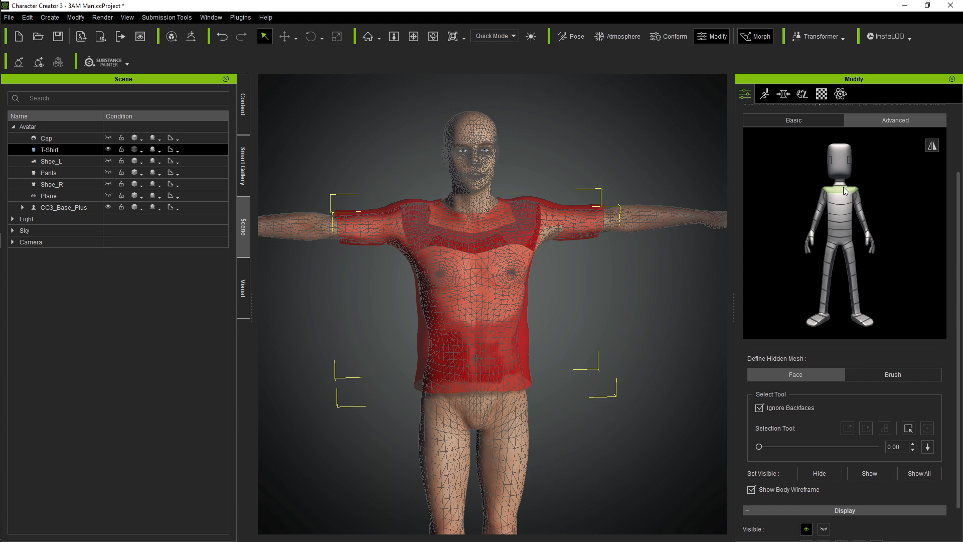
{"action": "left_click", "coordinate": [844, 198]}
{"action": "left_click", "coordinate": [840, 215]}
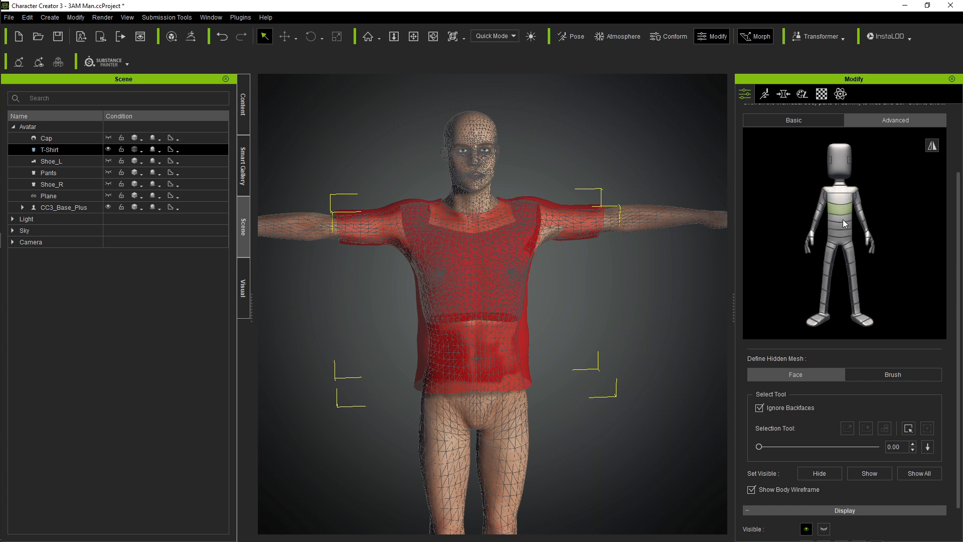
{"action": "left_click", "coordinate": [848, 226]}
{"action": "left_click", "coordinate": [847, 224]}
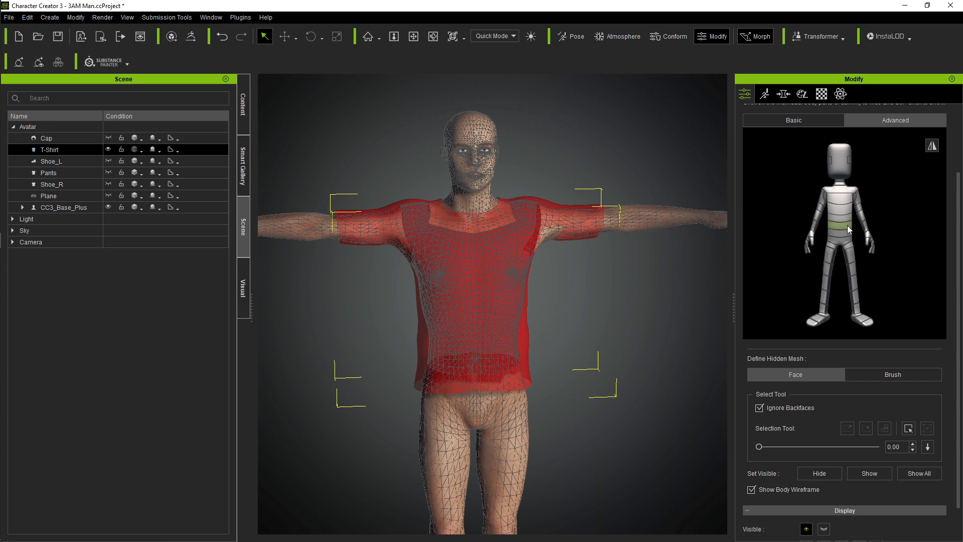
{"action": "left_click", "coordinate": [847, 230]}
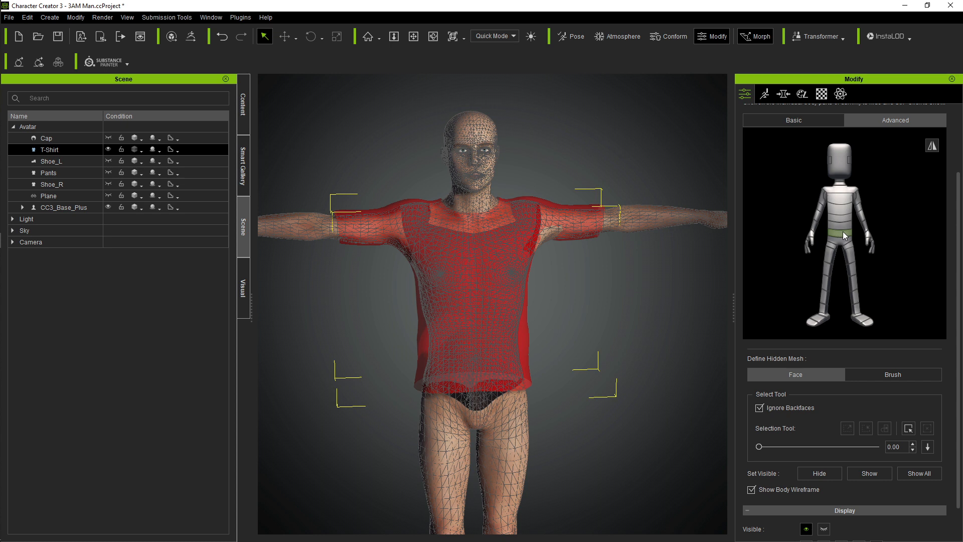
{"action": "left_click", "coordinate": [840, 231]}
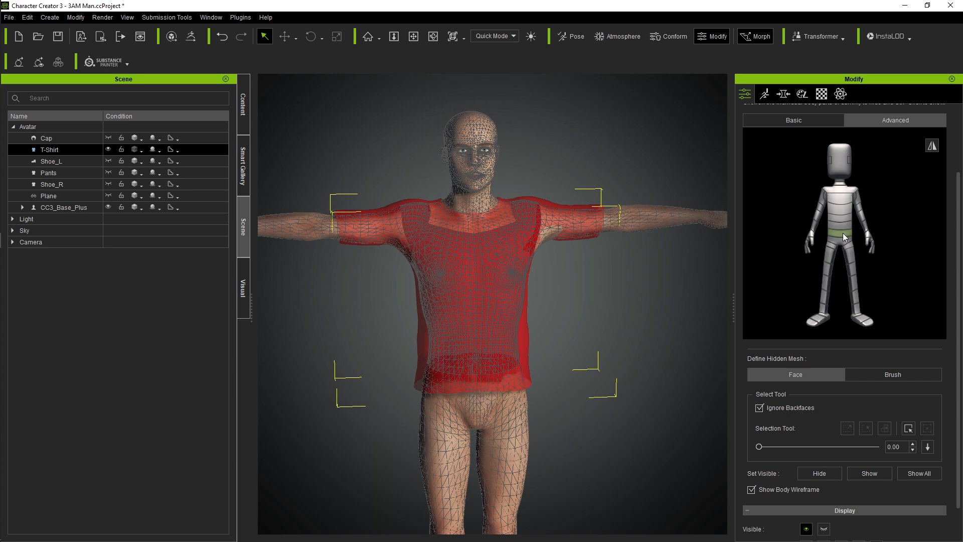
{"action": "left_click", "coordinate": [842, 233]}
{"action": "left_click", "coordinate": [842, 233]}
Hide the remaining upper-body segments under the T-shirt, including the shoulders and both upper arms.
{"action": "left_click", "coordinate": [846, 203]}
{"action": "left_click", "coordinate": [825, 195]}
{"action": "left_click", "coordinate": [822, 196]}
{"action": "left_click", "coordinate": [858, 198]}
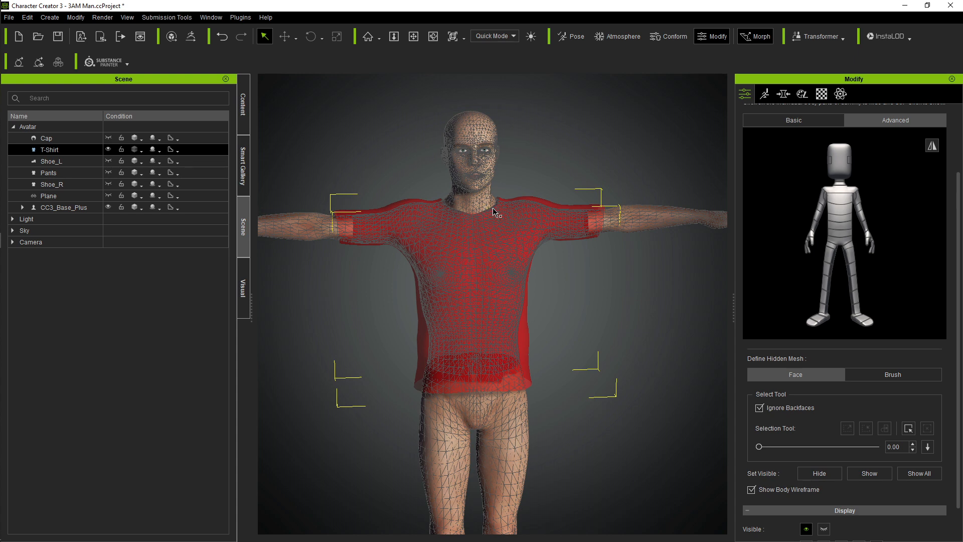
Show the body mesh around the neckline again and leave the Hide Body Mesh Tool.
{"action": "scroll", "coordinate": [494, 208], "scroll_direction": "up", "scroll_amount": 2}
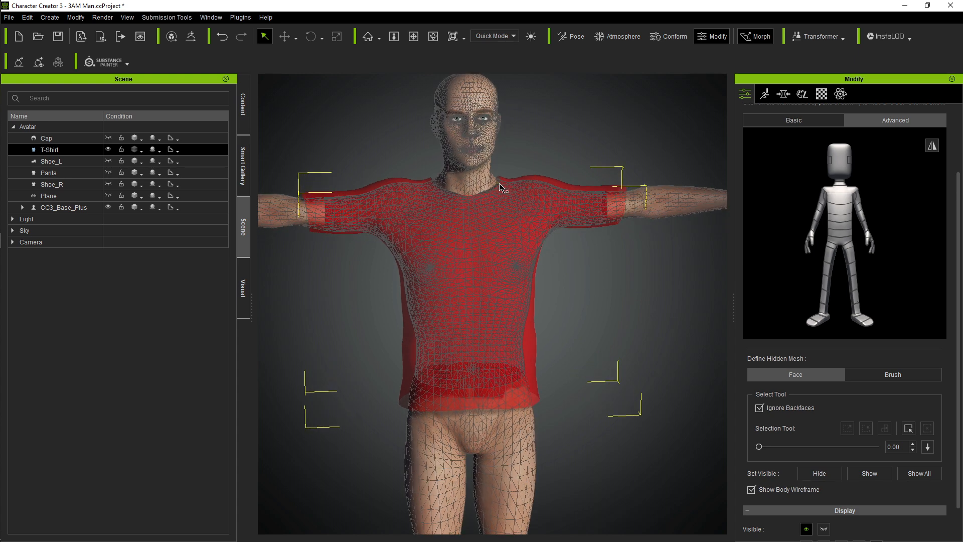
{"action": "left_click", "coordinate": [843, 188]}
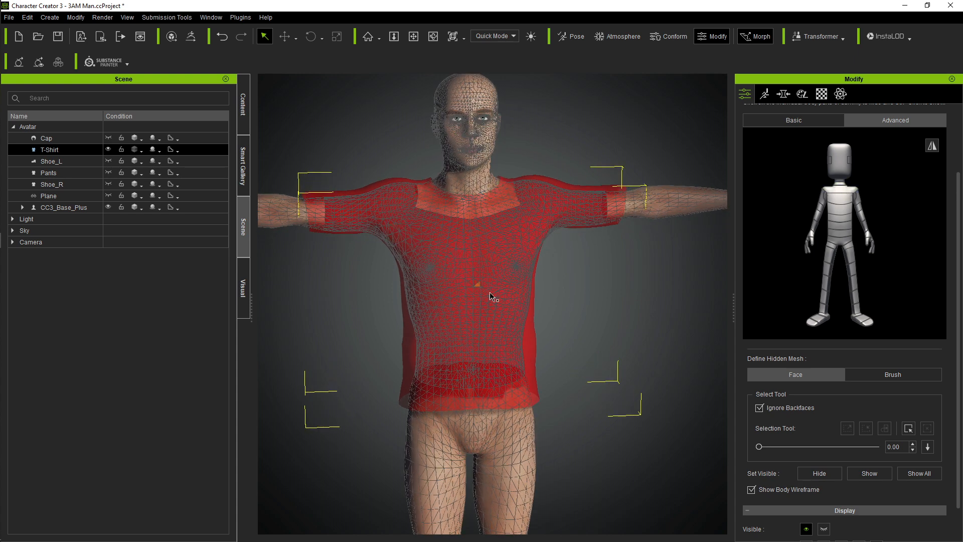
{"action": "scroll", "coordinate": [490, 295], "scroll_direction": "down", "scroll_amount": 1}
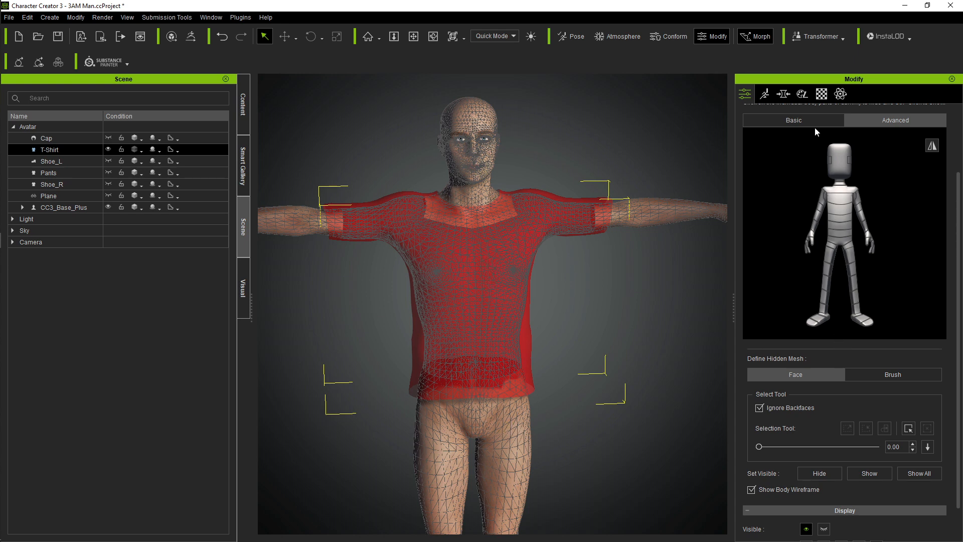
{"action": "scroll", "coordinate": [841, 145], "scroll_direction": "up", "scroll_amount": 2}
{"action": "left_click", "coordinate": [840, 137]}
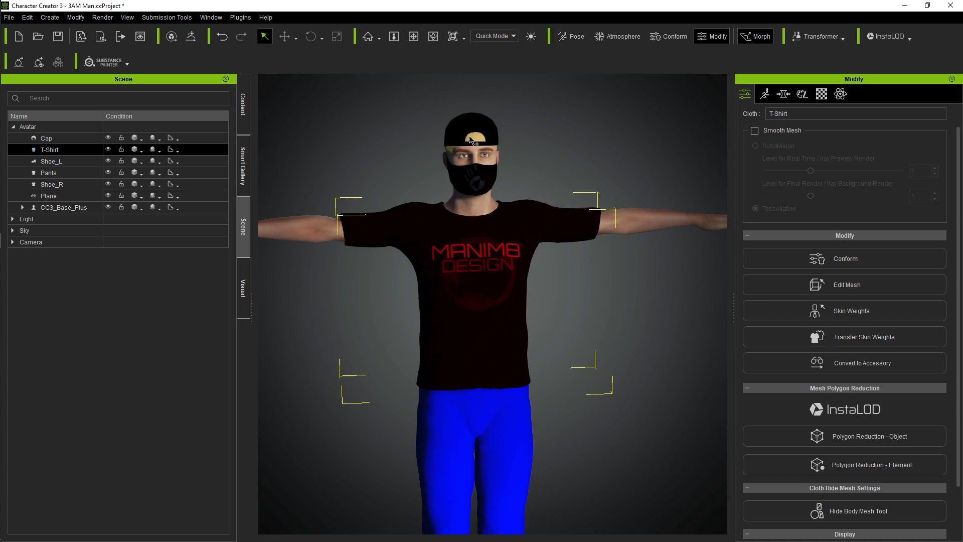
Examine the clothed character from head to shoes, checking the T-shirt and pants for skin poking through.
{"action": "right_click_drag", "start_coordinate": [506, 276], "coordinate": [525, 230], "text": "alt"}
{"action": "right_click_drag", "start_coordinate": [478, 261], "coordinate": [491, 365], "text": "alt"}
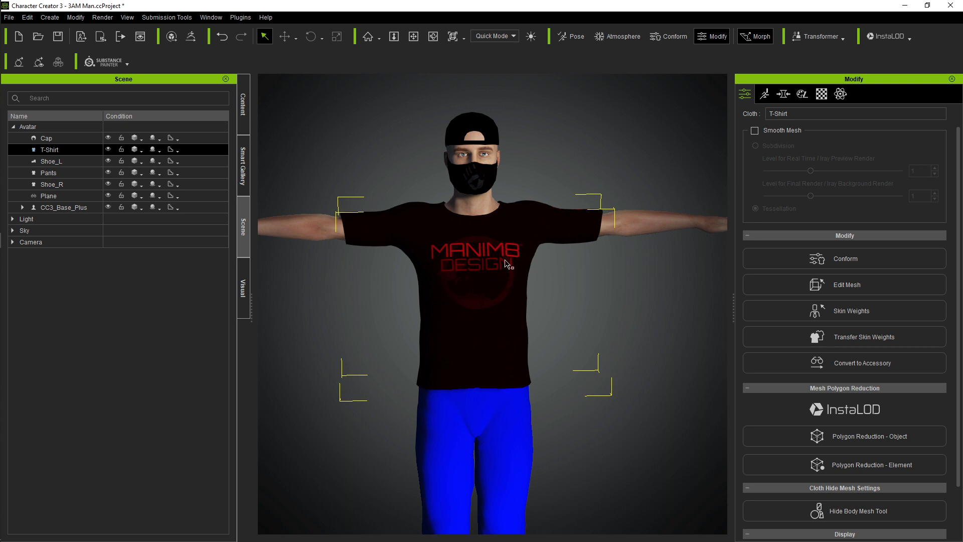
{"action": "left_click_drag", "start_coordinate": [517, 280], "coordinate": [531, 224], "text": "alt"}
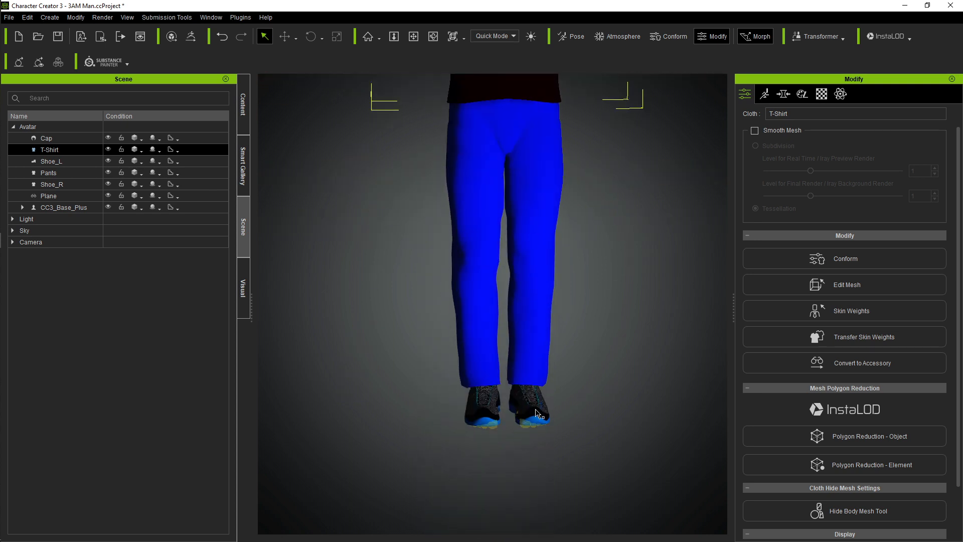
{"action": "right_click_drag", "start_coordinate": [541, 399], "coordinate": [528, 353], "text": "alt"}
{"action": "left_click_drag", "start_coordinate": [544, 329], "coordinate": [537, 375], "text": "alt"}
{"action": "left_click_drag", "start_coordinate": [505, 296], "coordinate": [523, 262], "text": "alt"}
{"action": "right_click_drag", "start_coordinate": [529, 268], "coordinate": [511, 318], "text": "alt"}
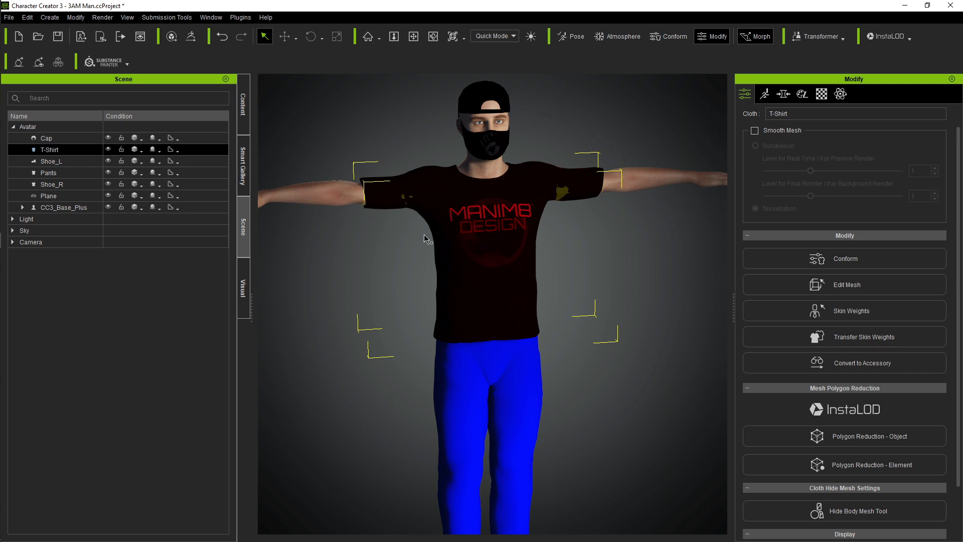
{"action": "scroll", "coordinate": [501, 241], "scroll_direction": "down", "scroll_amount": 2}
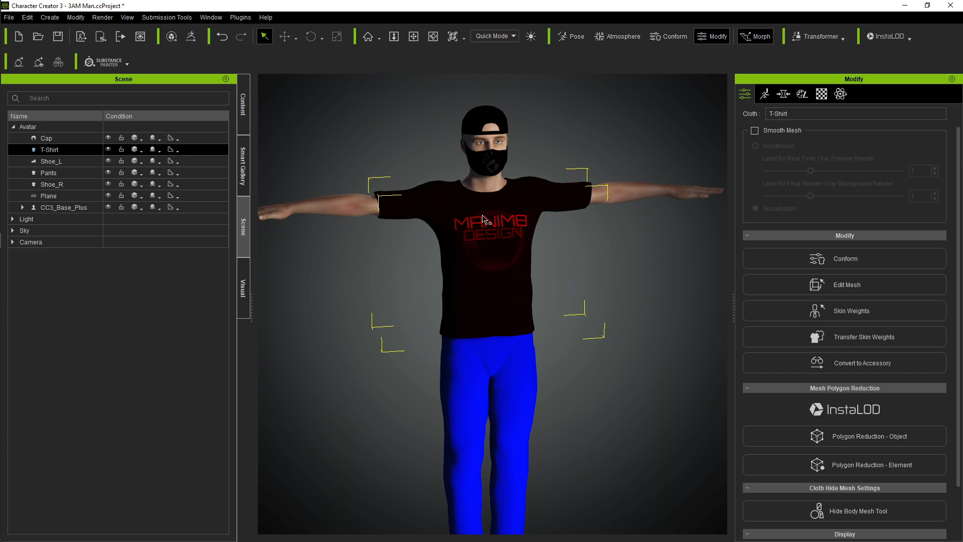
Review the body mesh area hidden under the T-shirt in the Hide Body Mesh Tool and leave the tool.
{"action": "scroll", "coordinate": [474, 265], "scroll_direction": "up", "scroll_amount": 2}
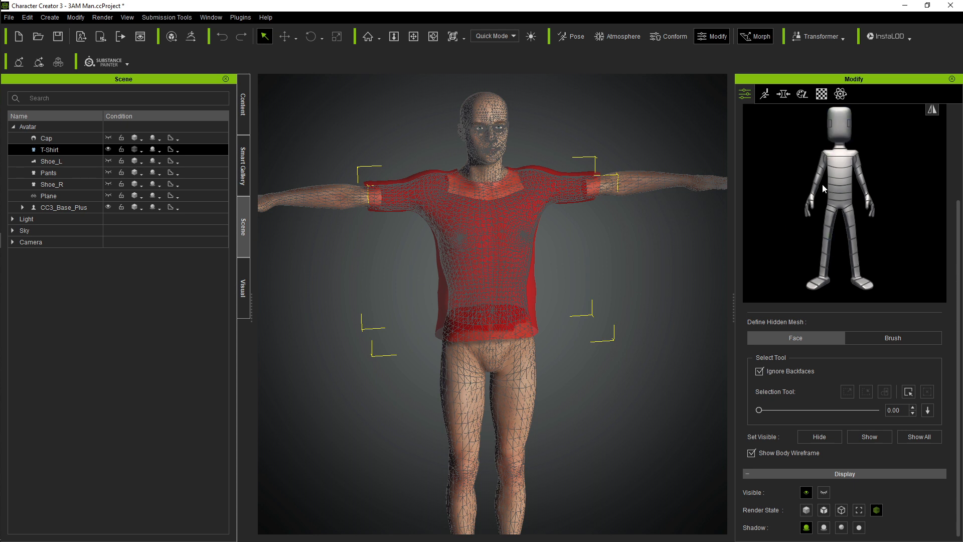
{"action": "scroll", "coordinate": [823, 175], "scroll_direction": "up", "scroll_amount": 2}
{"action": "left_click", "coordinate": [835, 122]}
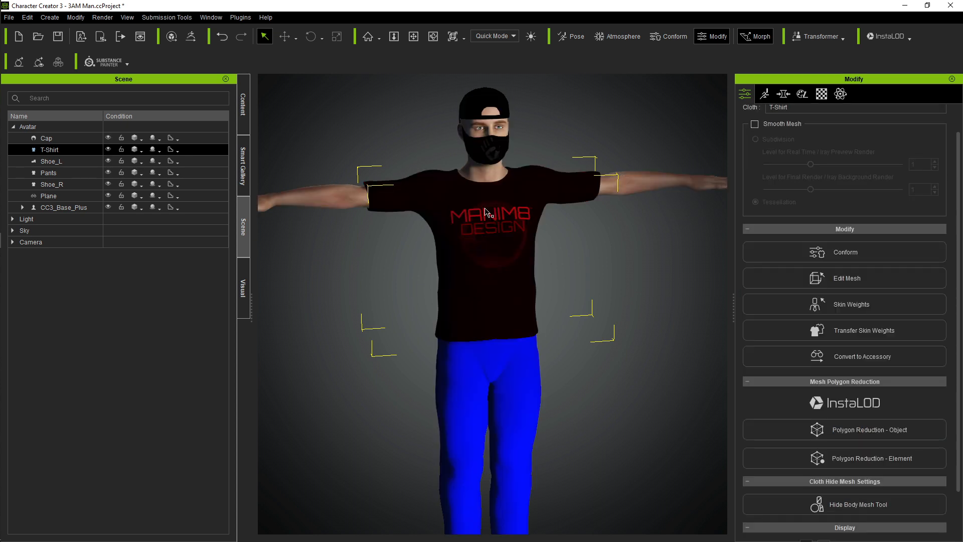
Set up an FBX clothed-character export with the Maya preset and Delete Hidden Faces enabled, and close the settings without exporting.
{"action": "left_click", "coordinate": [8, 19]}
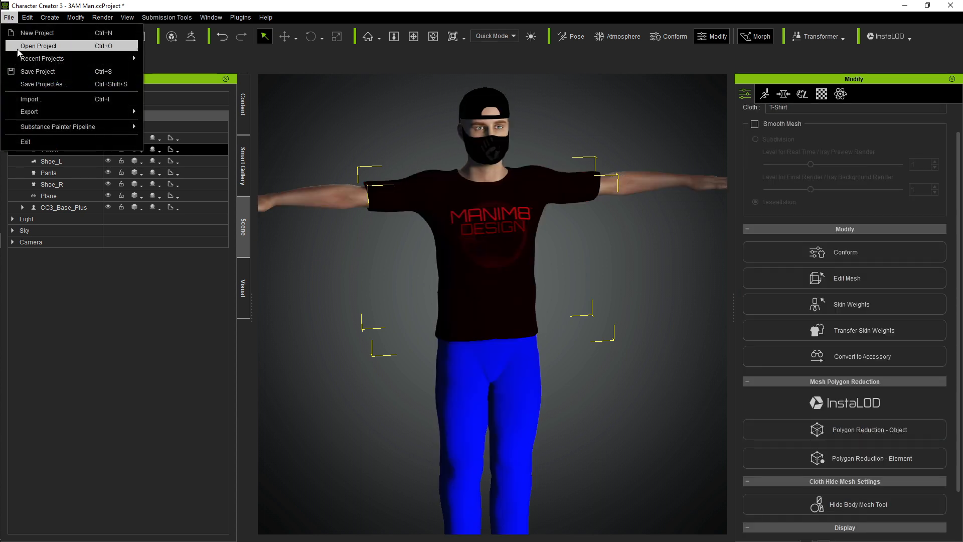
{"action": "mouse_move", "coordinate": [48, 112]}
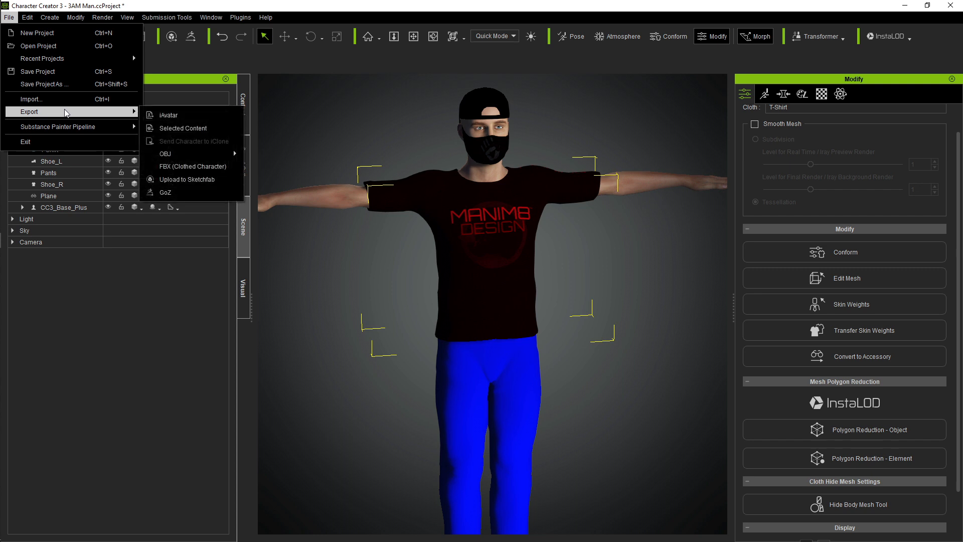
{"action": "left_click", "coordinate": [190, 167]}
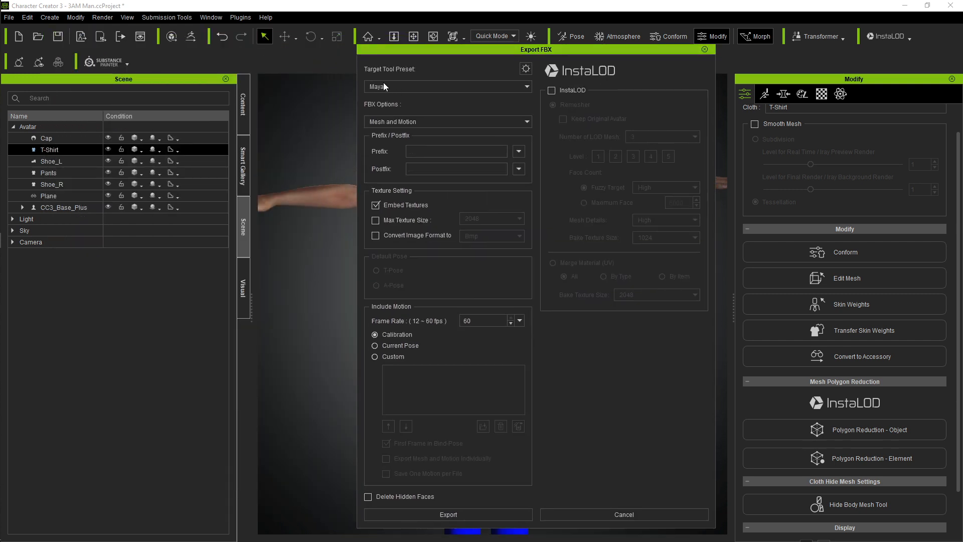
{"action": "left_click", "coordinate": [384, 86]}
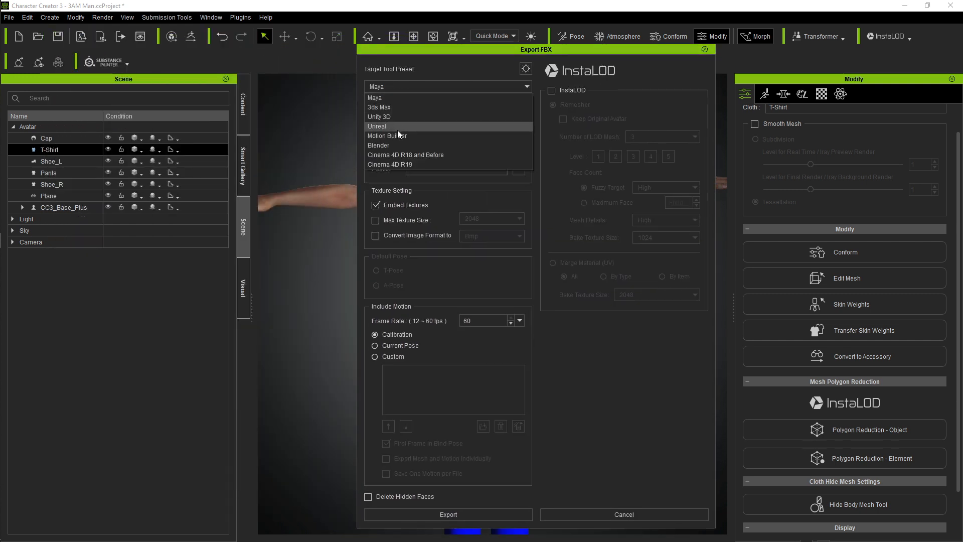
{"action": "left_click", "coordinate": [423, 182]}
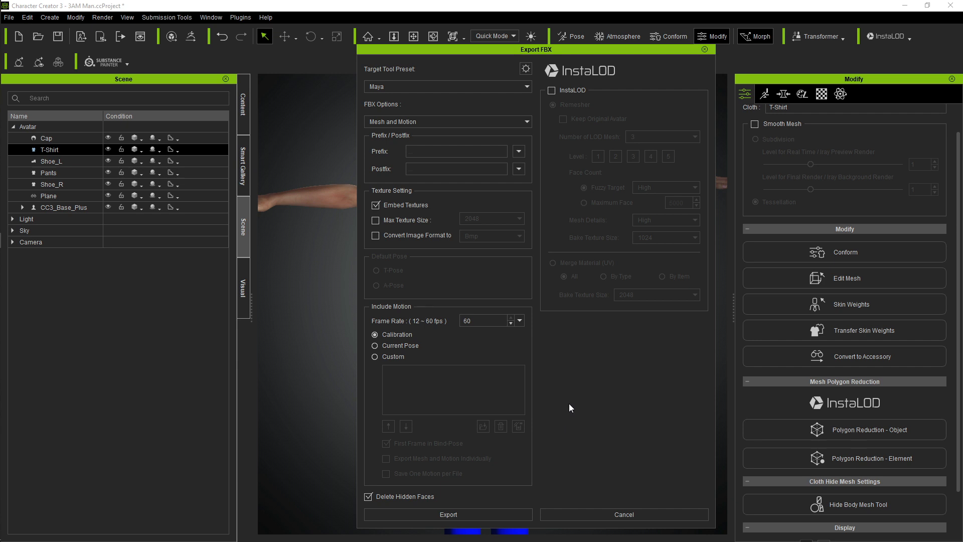
{"action": "left_click_drag", "start_coordinate": [562, 52], "coordinate": [299, 67]}
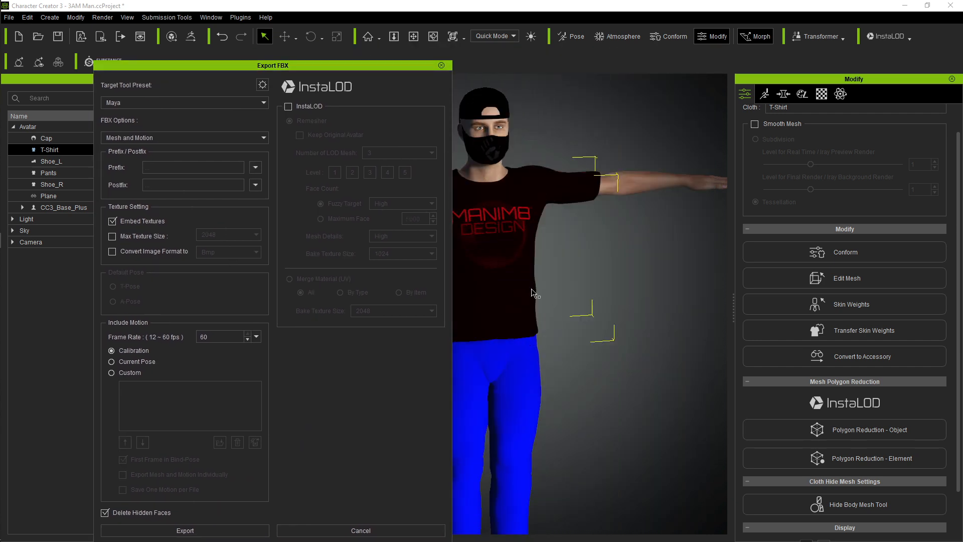
{"action": "left_click_drag", "start_coordinate": [385, 62], "coordinate": [329, 39]}
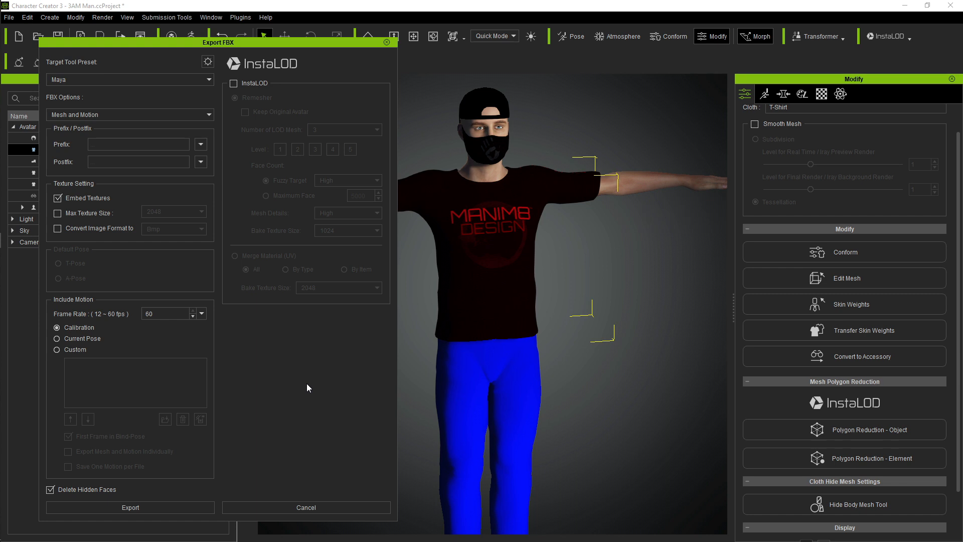
{"action": "left_click", "coordinate": [388, 42]}
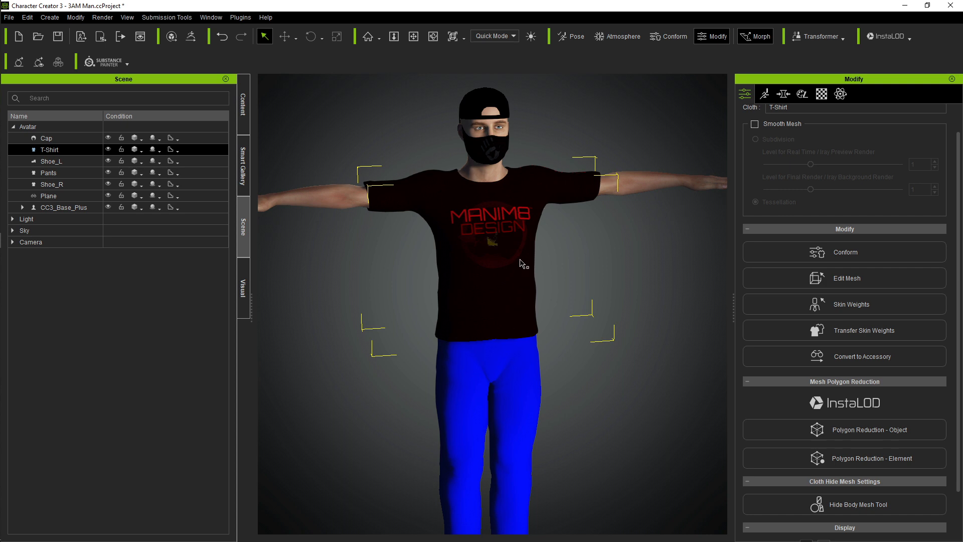
{"action": "mouse_move", "coordinate": [473, 271]}
{"action": "left_mouse_down", "text": "alt"}
{"action": "mouse_move", "coordinate": [520, 260]}
{"action": "mouse_move", "coordinate": [465, 268]}
{"action": "left_mouse_up", "text": "alt"}
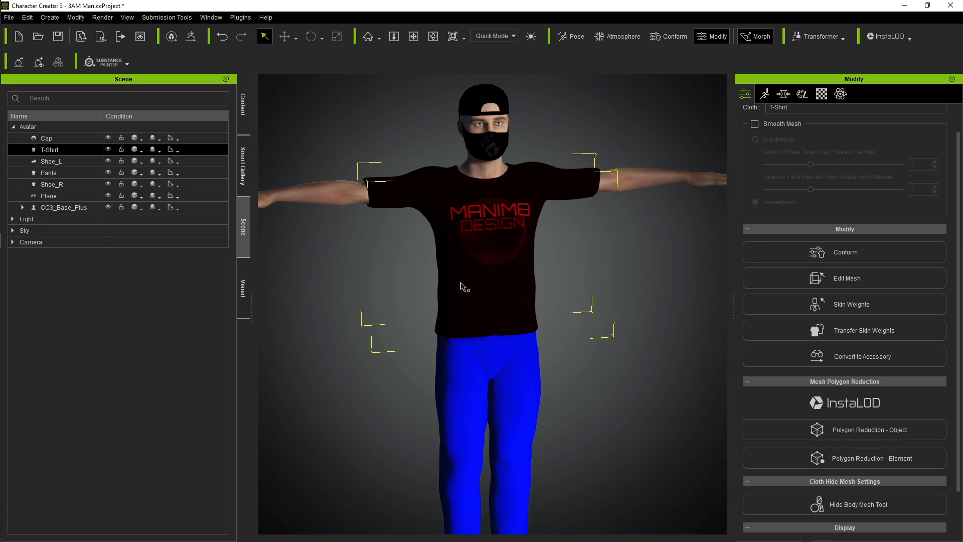
{"action": "right_click_drag", "start_coordinate": [463, 276], "coordinate": [438, 268], "text": "alt"}
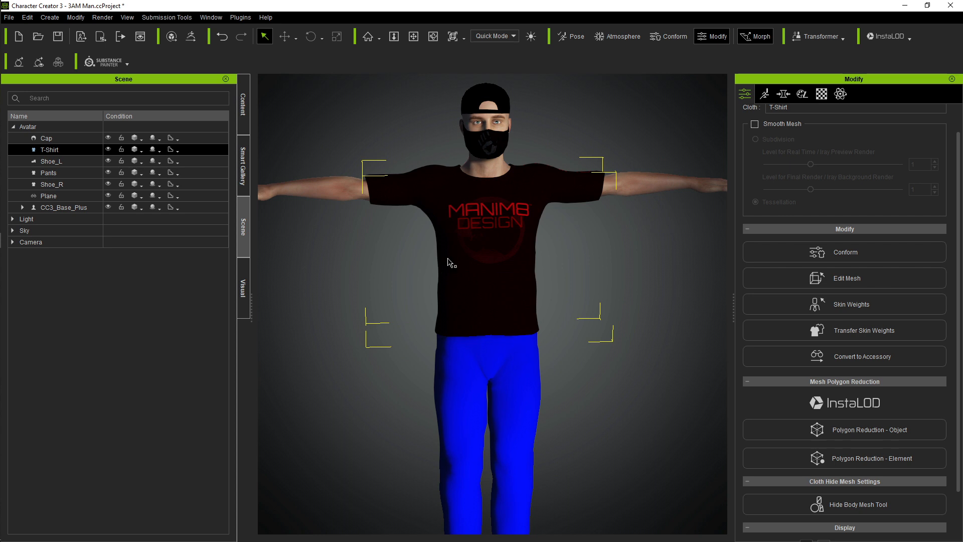